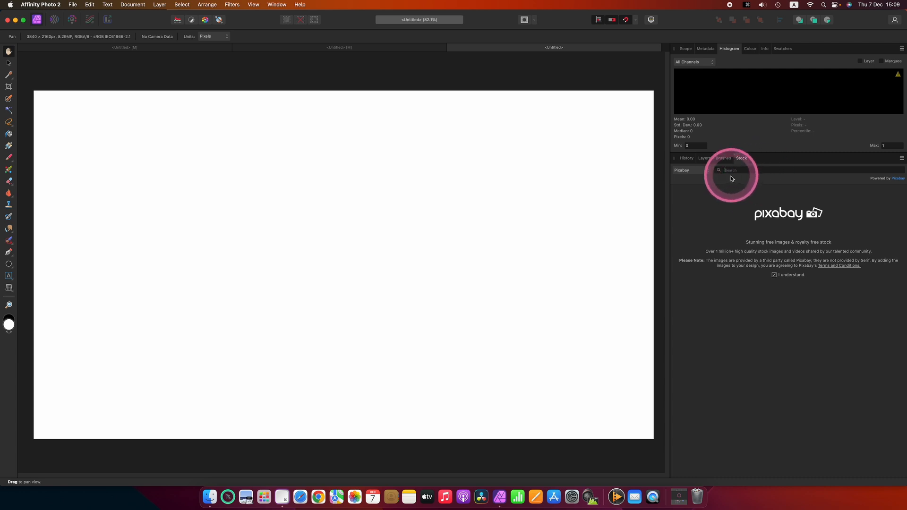
Search the Pixabay stock library for "lamp" and place a photo from the results on the blank canvas.
type("lamp")
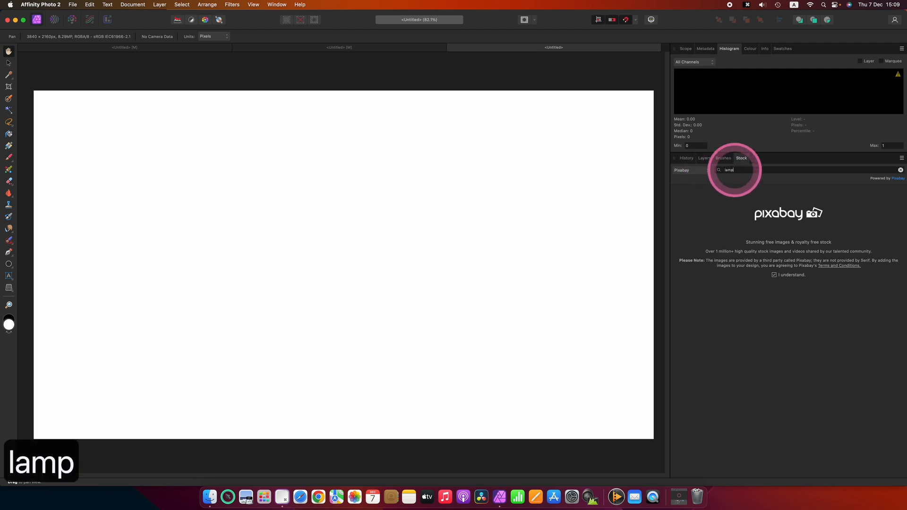
key("Return")
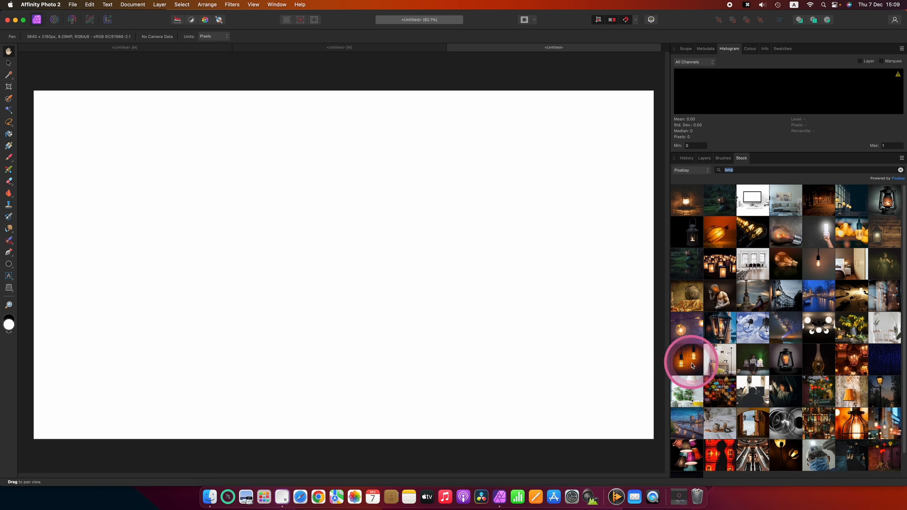
left_click_drag(692, 365, 426, 303)
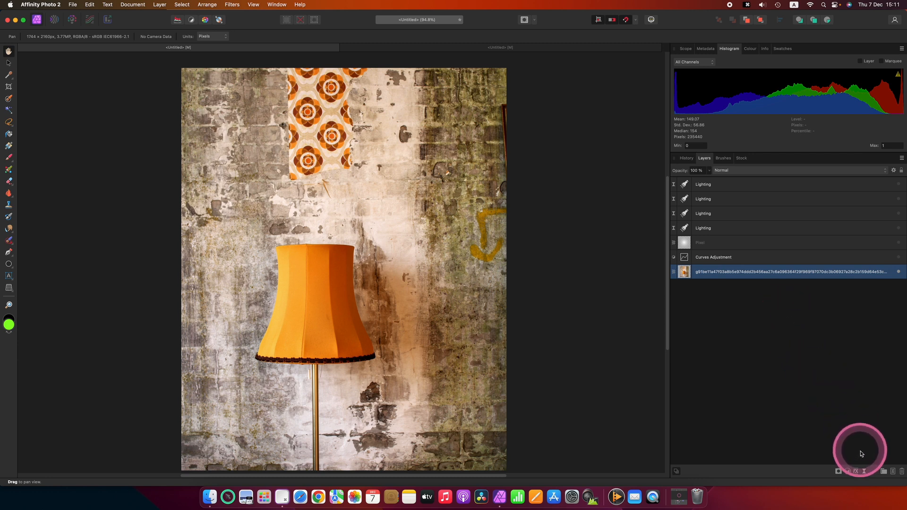
Add a live Lighting filter to the orange lamp photo and pull its spot light source back to a distance of 22 %.
left_click(865, 471)
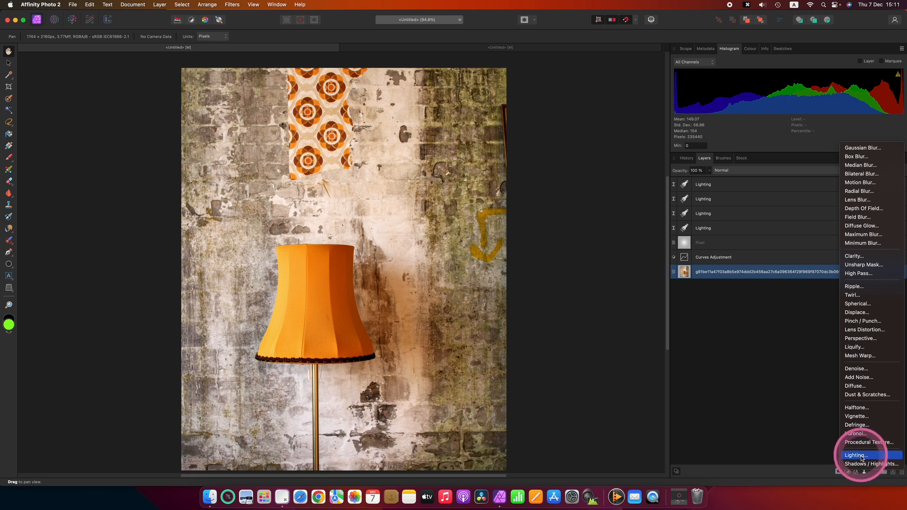
left_click(862, 456)
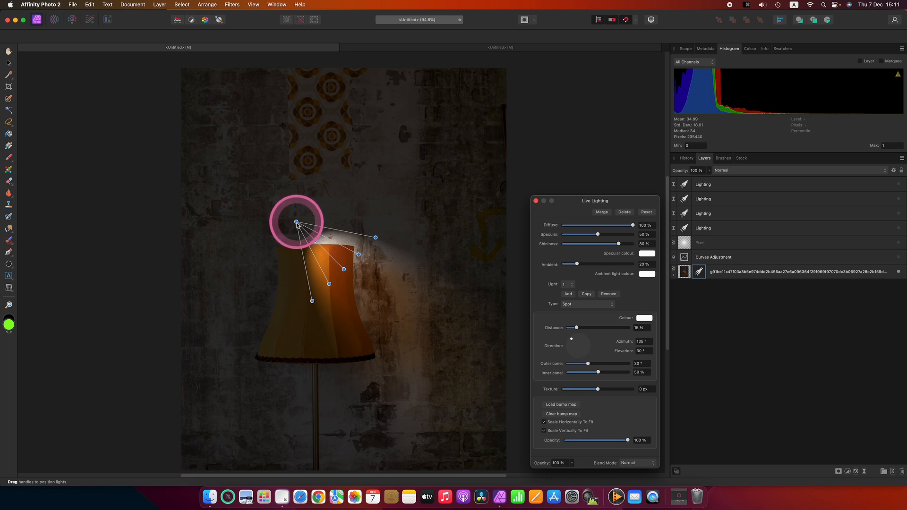
mouse_move(297, 225)
left_mouse_down()
mouse_move(281, 209)
mouse_move(304, 229)
left_mouse_up()
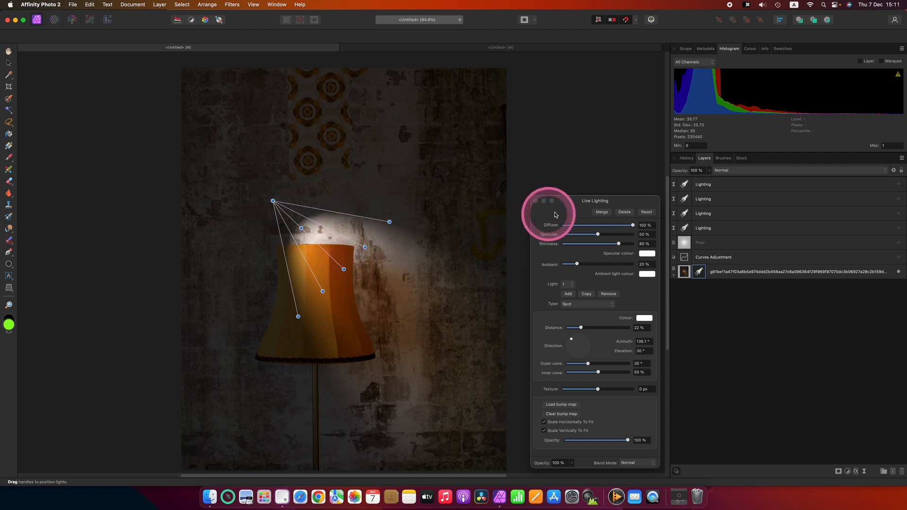
left_click_drag(564, 204, 548, 182)
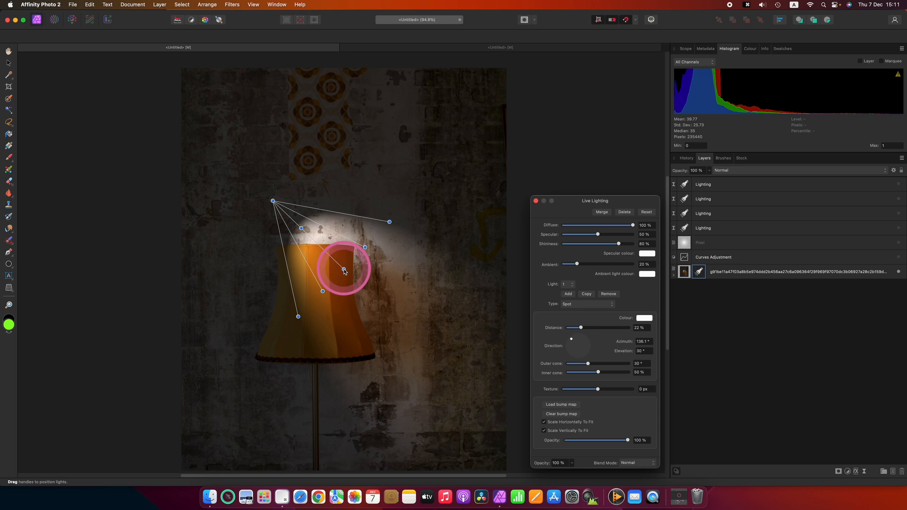
Reposition the spot light above the lampshade and narrow its outer cone to 28.1° and inner cone to 31 %.
left_click_drag(344, 270, 266, 147)
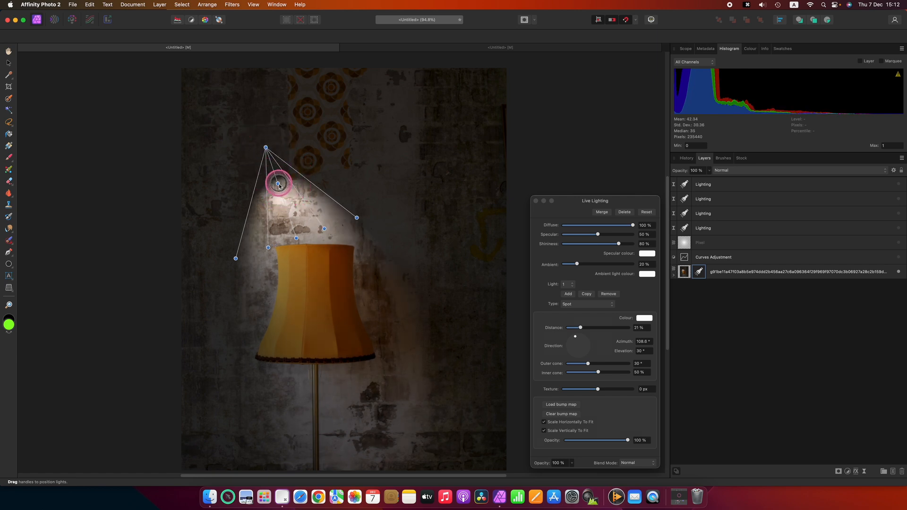
left_click_drag(280, 185, 273, 251)
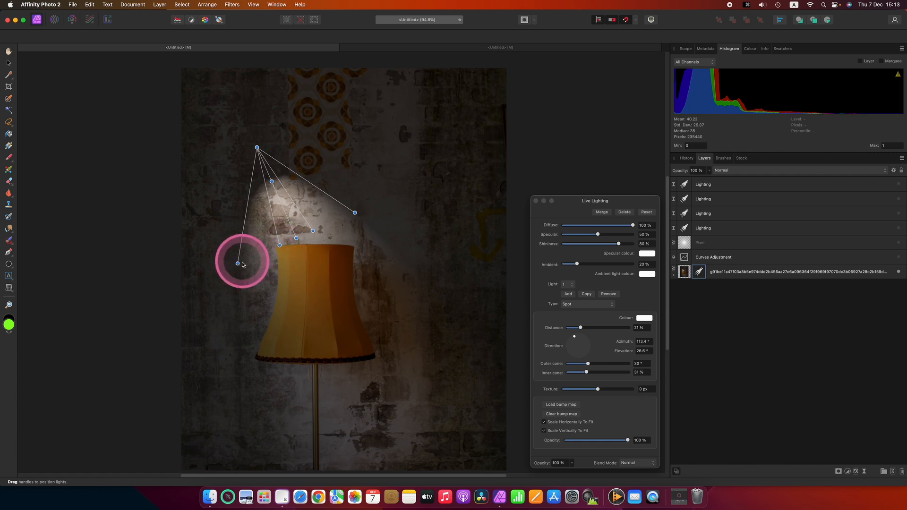
left_click_drag(242, 265, 242, 263)
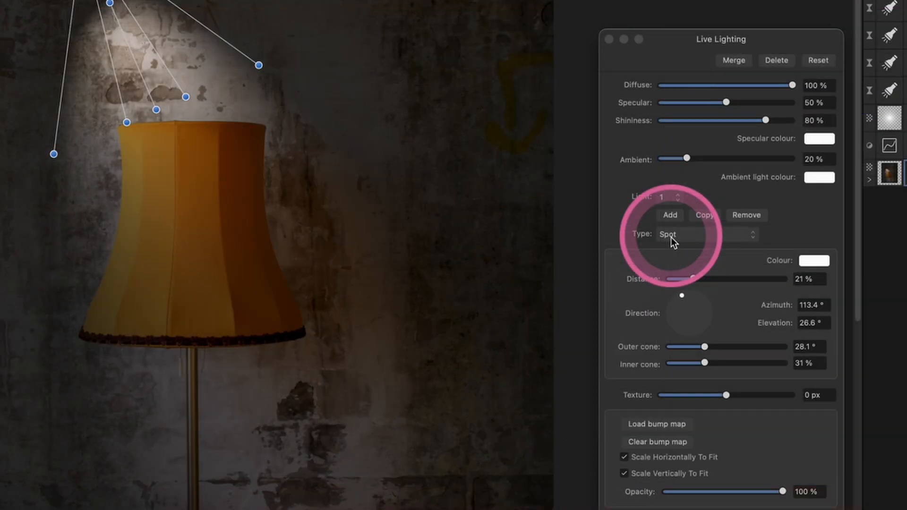
Set the lighting's diffuse to 100 % and its specular to 46 %.
left_click(673, 242)
left_click(467, 244)
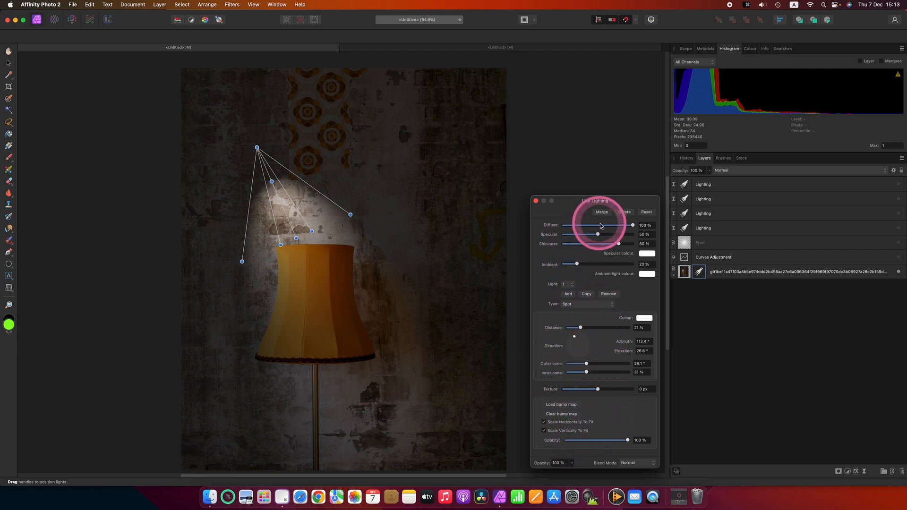
mouse_move(633, 226)
left_mouse_down()
mouse_move(620, 225)
mouse_move(633, 225)
left_mouse_up()
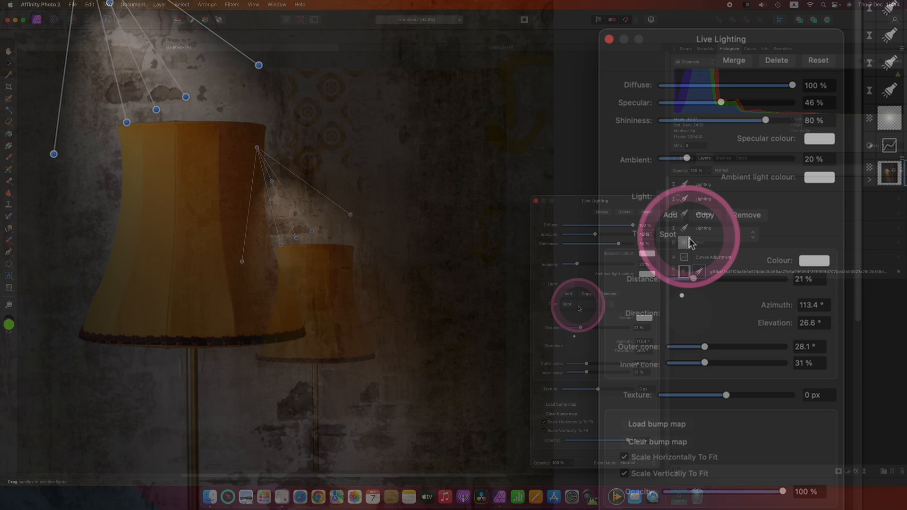
Try the light as a Point type, moving it onto the lampshade and adjusting its radius.
left_click(579, 308)
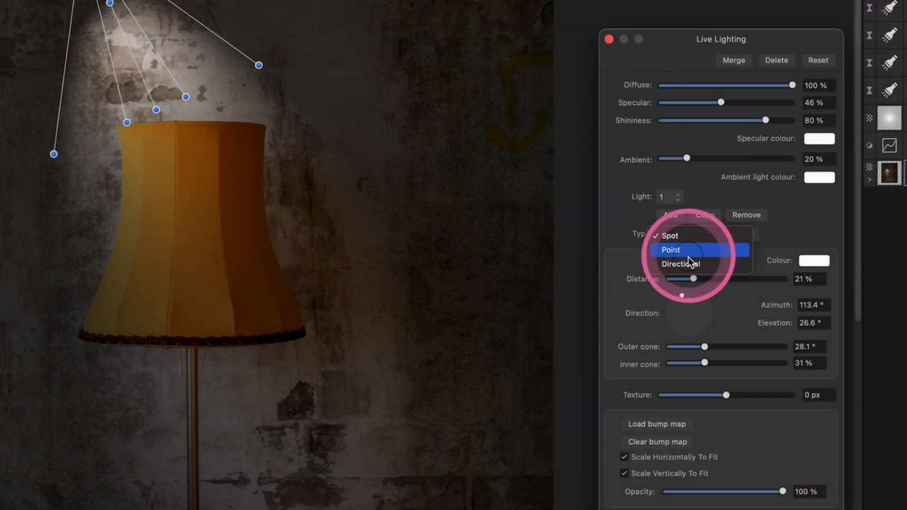
left_click(688, 257)
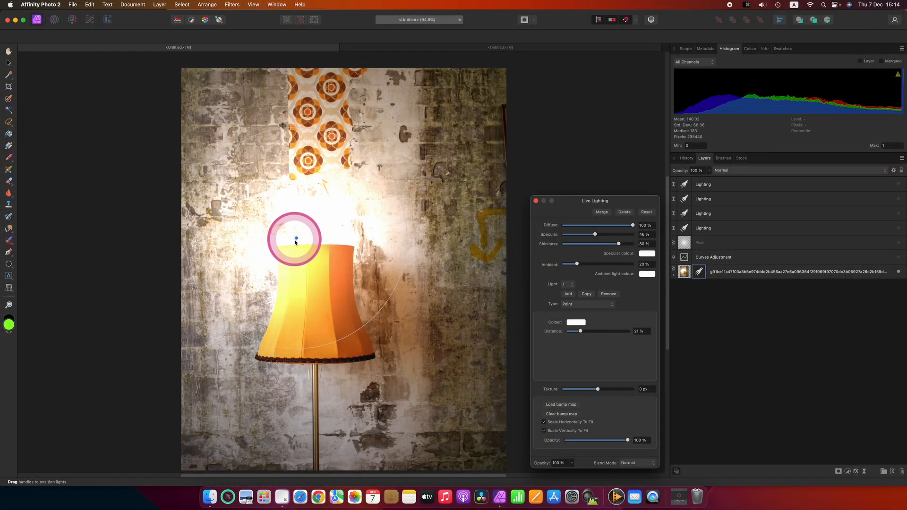
left_click_drag(298, 238, 331, 286)
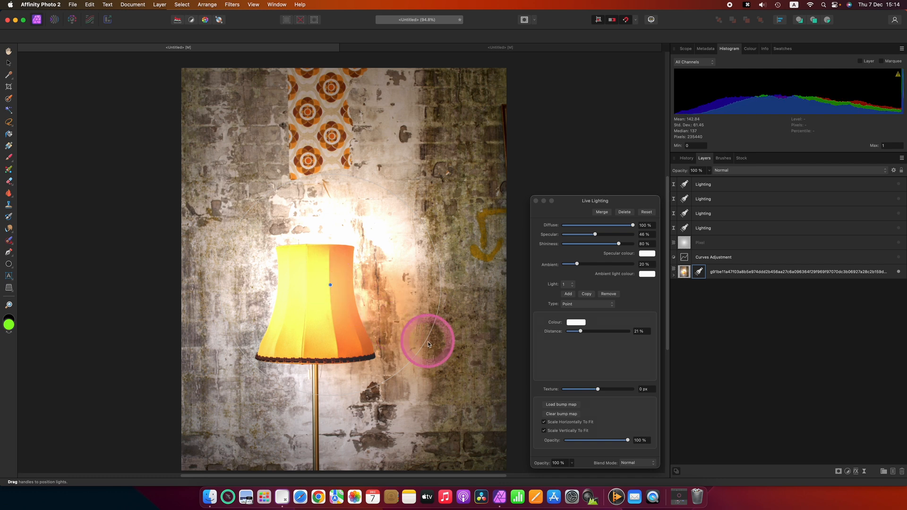
left_click_drag(422, 337, 371, 314)
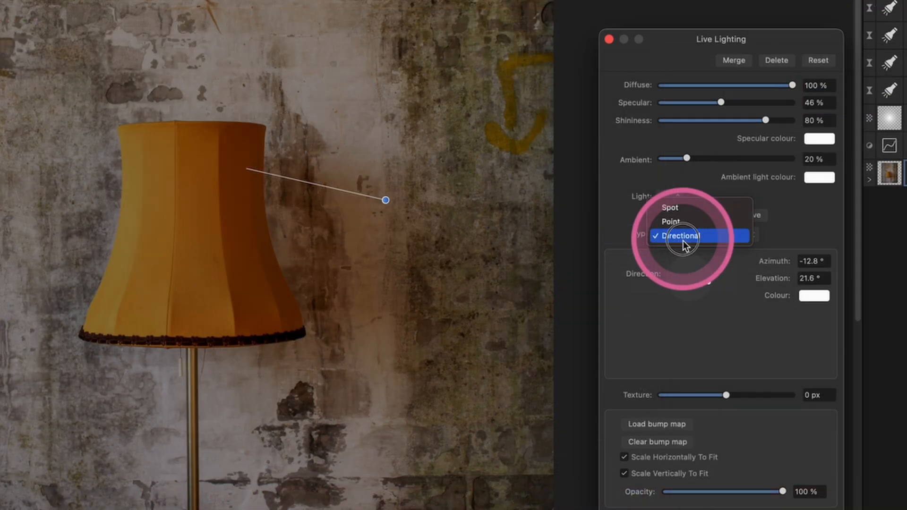
Try the light as Directional with an elevation of 17.1° and return its type to Spot.
left_click(575, 309)
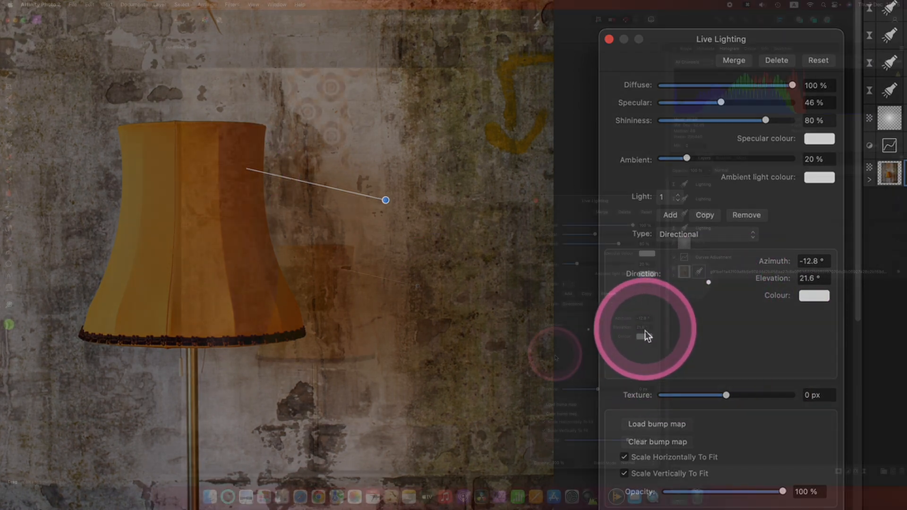
left_click(586, 303)
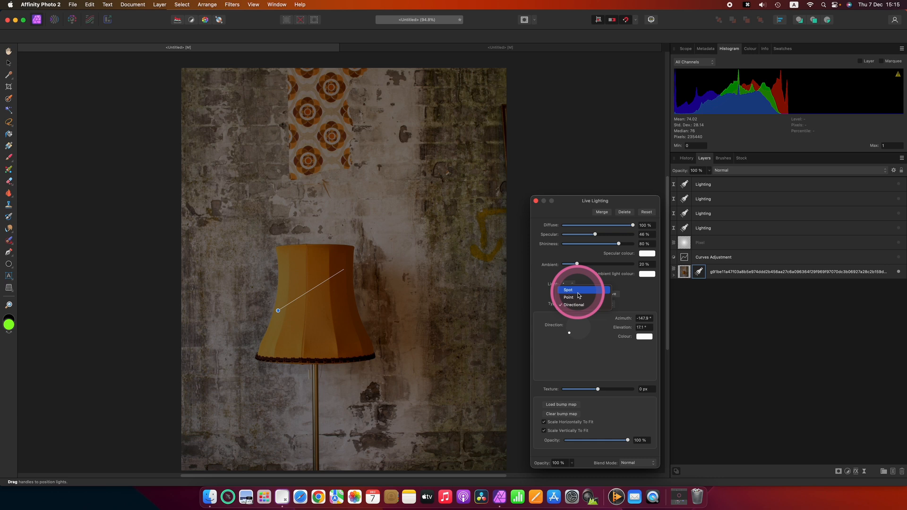
left_click(579, 291)
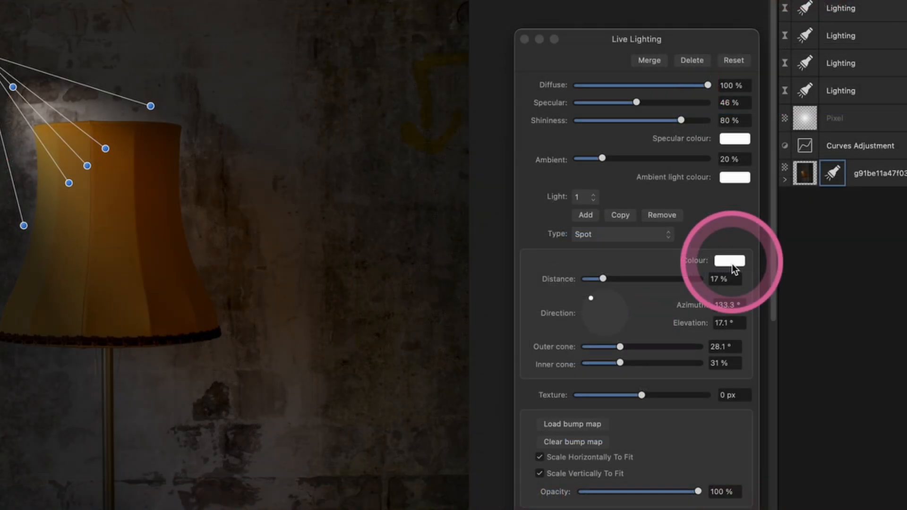
Colour the spot light light blue (#85DEF6) and pull its source away from the lampshade to a distance of 21 %.
left_click(733, 269)
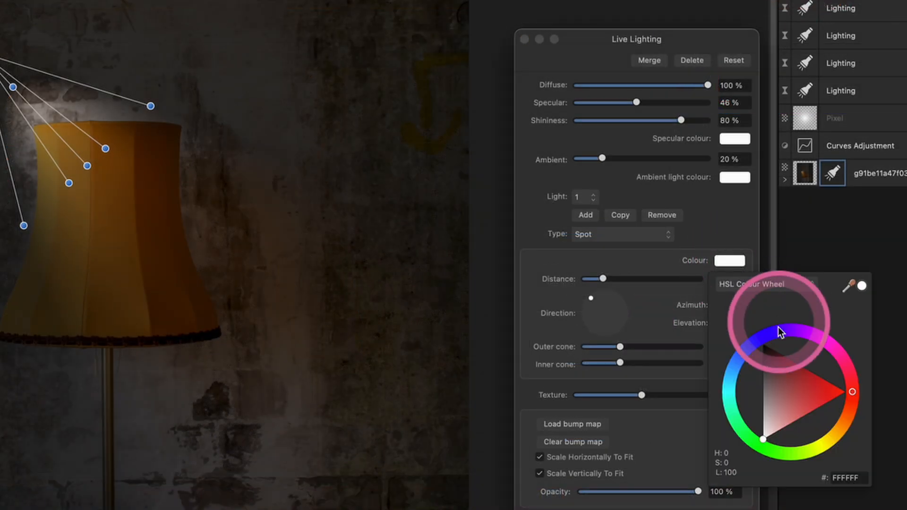
left_click(821, 382)
left_click_drag(823, 388, 788, 423)
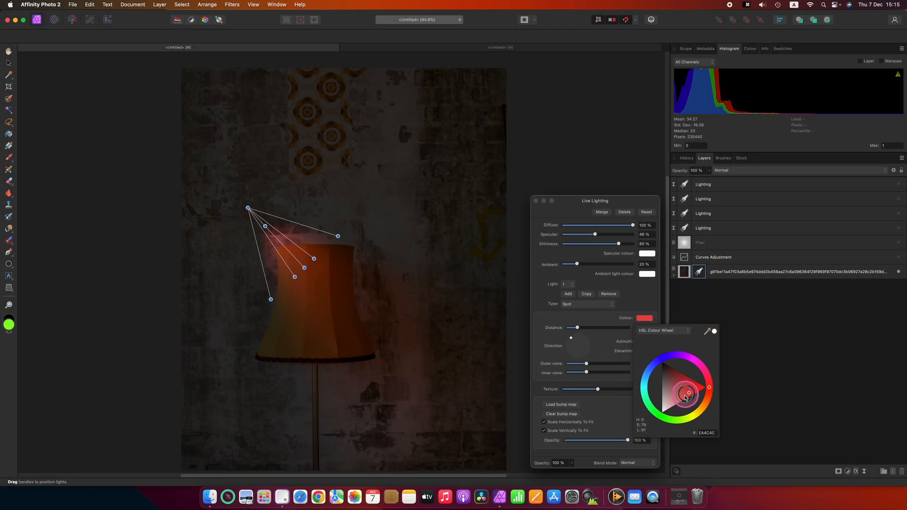
left_click(697, 414)
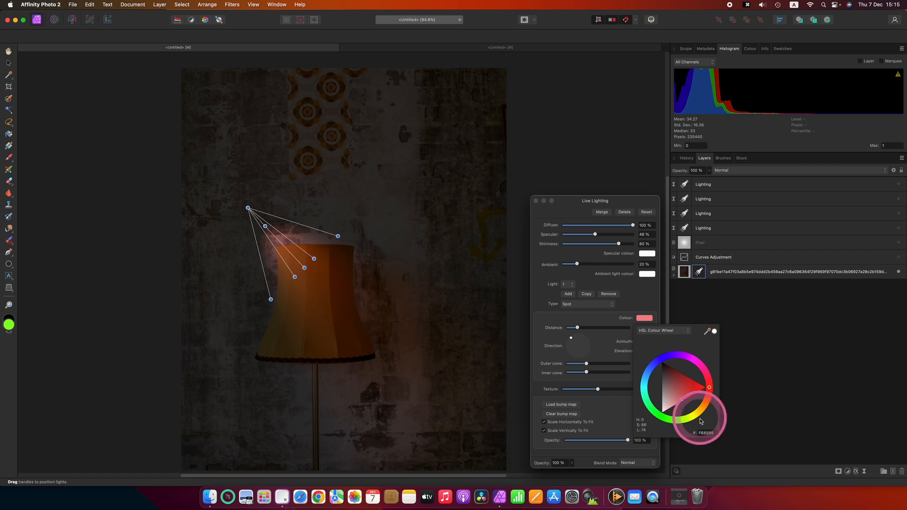
left_click_drag(660, 364, 645, 381)
left_click(249, 208)
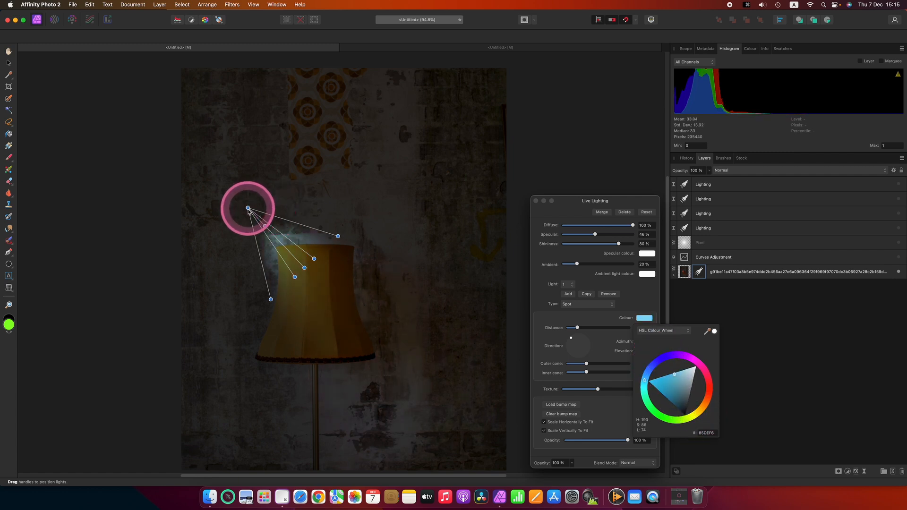
left_click_drag(249, 208, 231, 194)
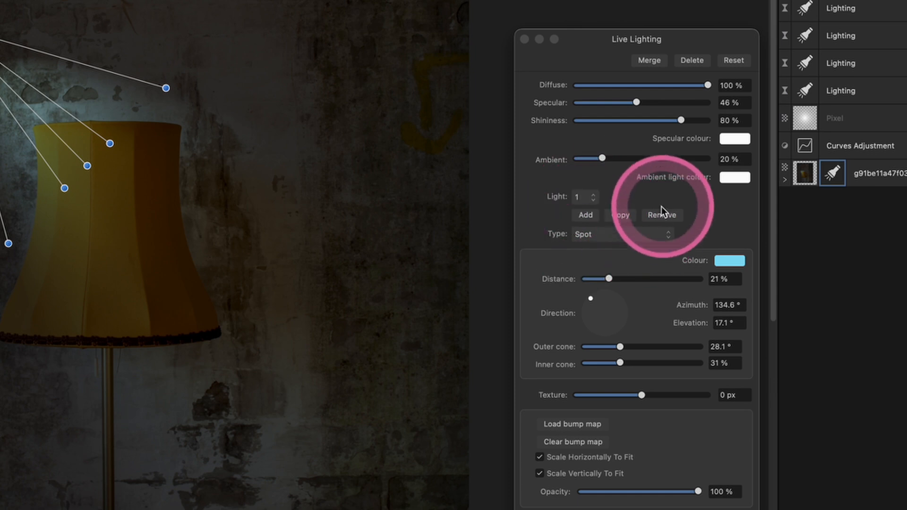
Add a second light, swing its source to the right of the lampshade and change its type to Point.
left_click(585, 215)
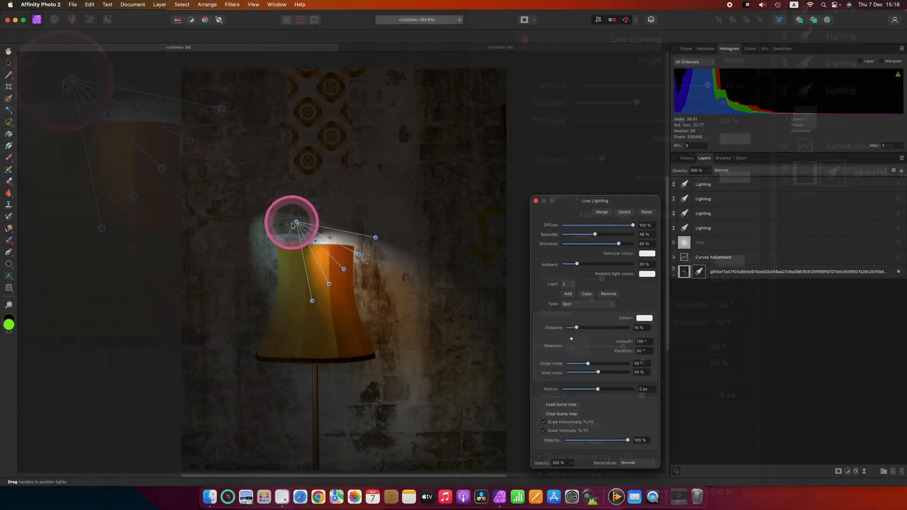
left_click_drag(296, 222, 390, 220)
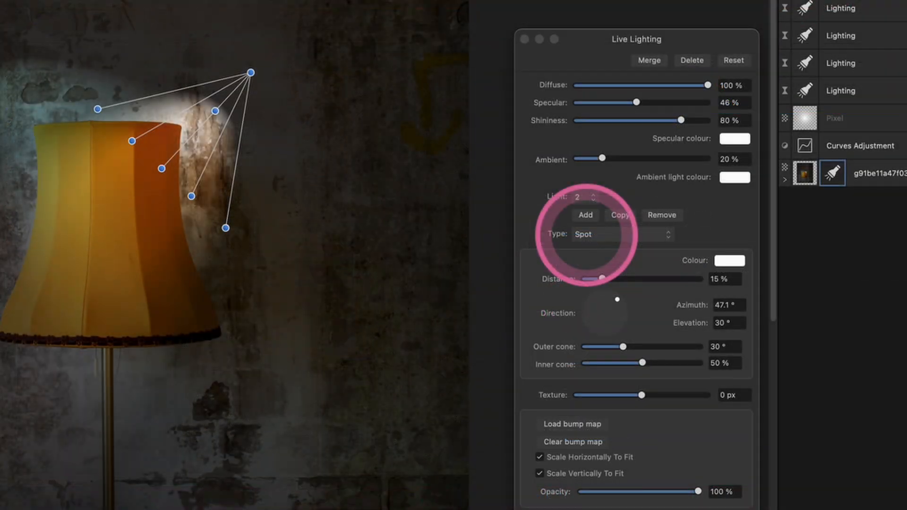
left_click(569, 305)
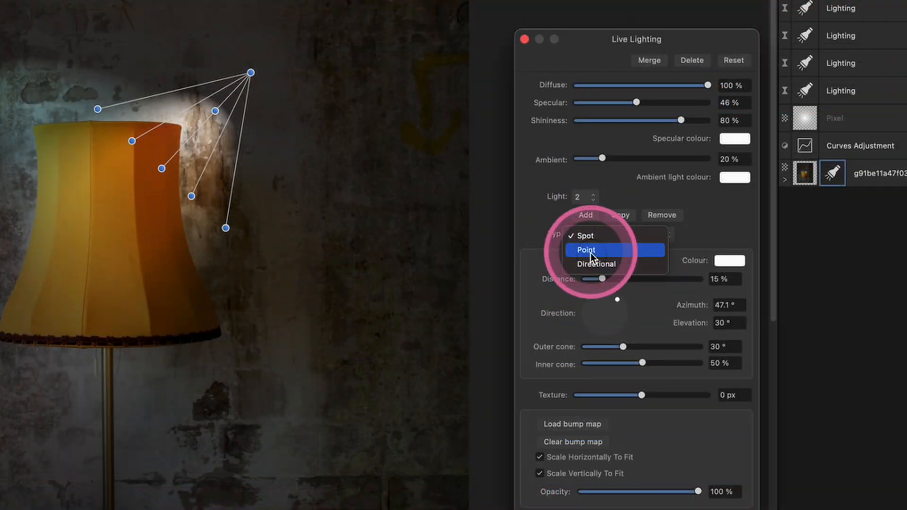
left_click(588, 250)
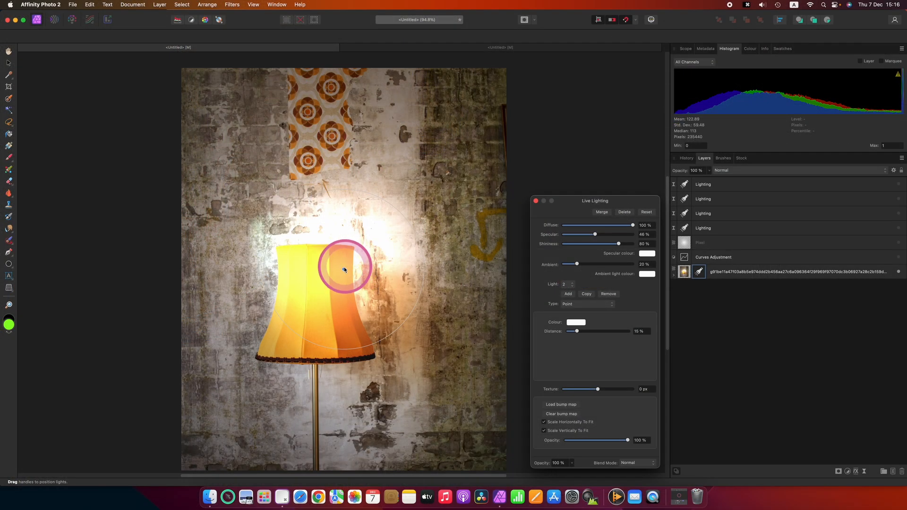
Move the point light to the upper-right part of the wall and shrink its distance to 4 %.
left_click_drag(343, 271, 425, 159)
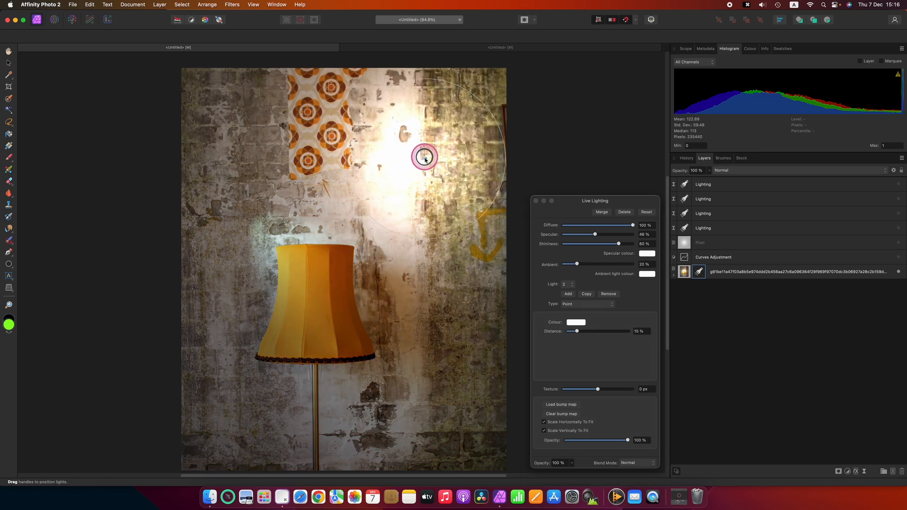
left_click_drag(464, 224, 428, 181)
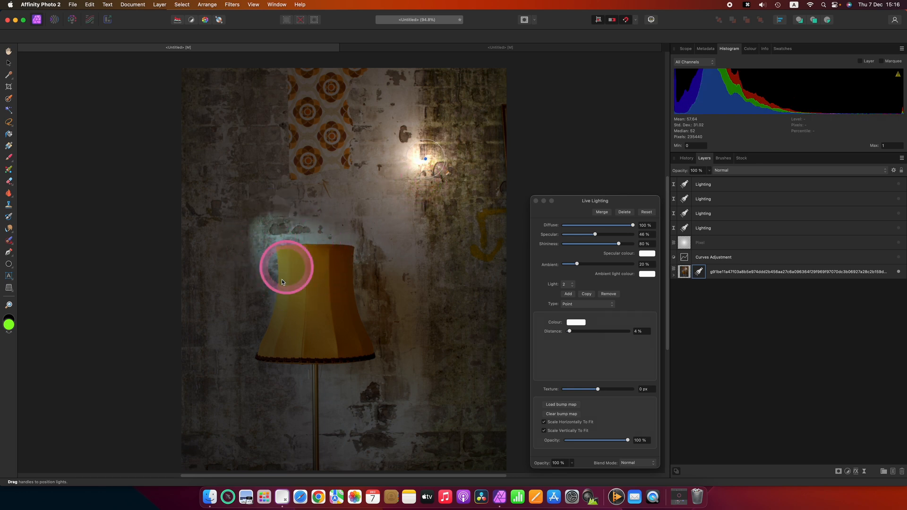
left_click_drag(437, 178, 449, 141)
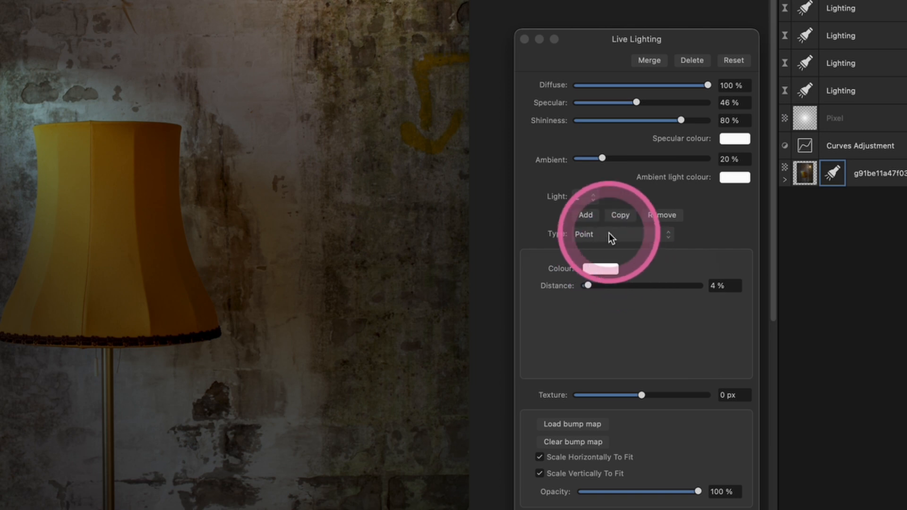
Switch to light 1, close the lighting settings and reopen them from the lamp photo's live filter.
left_click(593, 202)
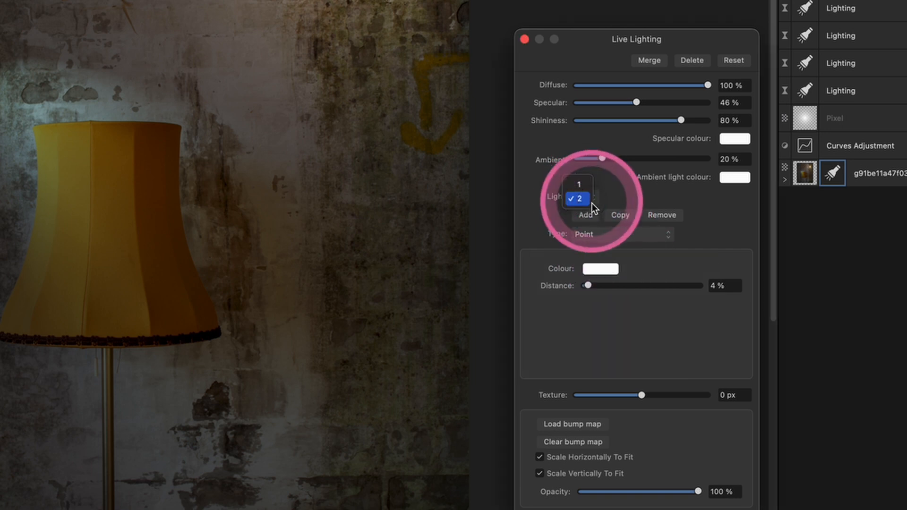
left_click(585, 185)
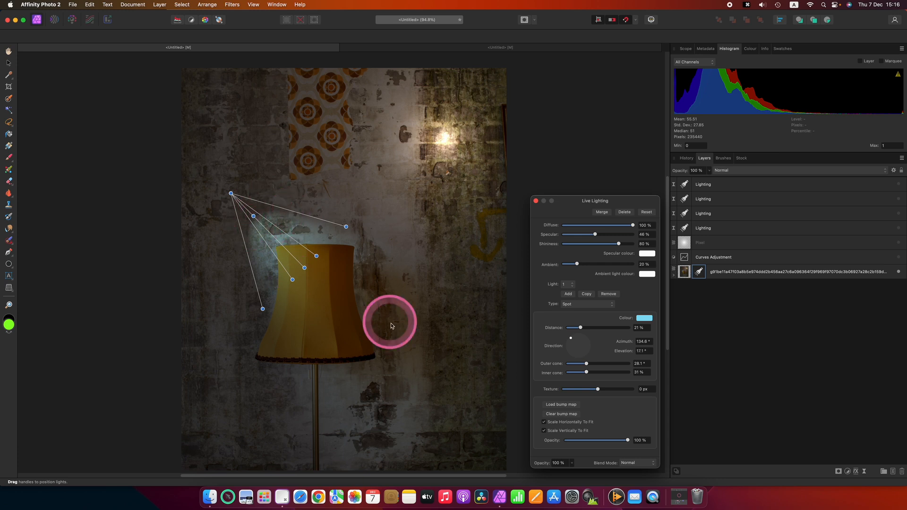
key("h")
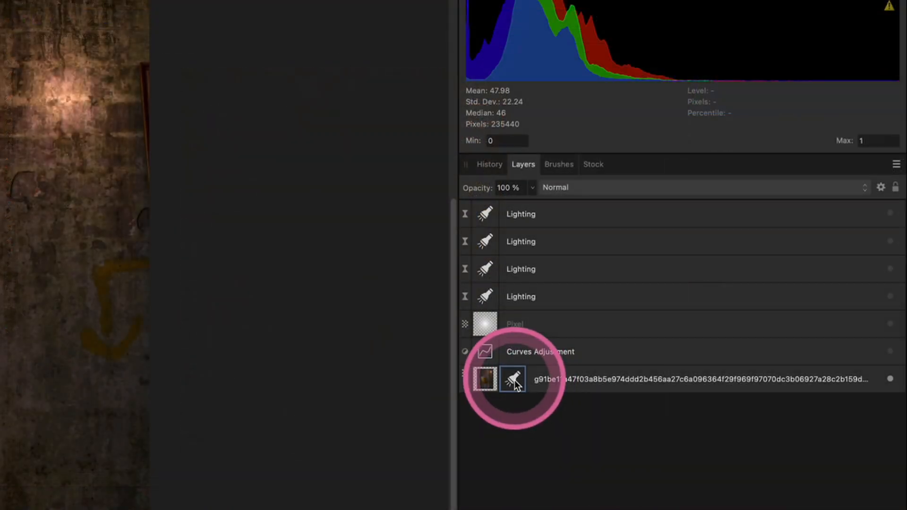
left_click(513, 380)
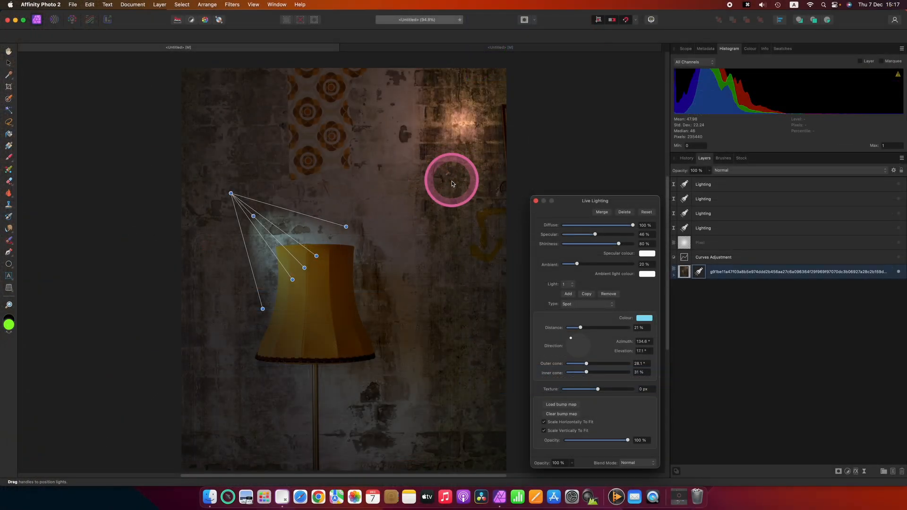
Expand the lamp photo's layer and delete the live Lighting filter nested inside it.
left_click(680, 278)
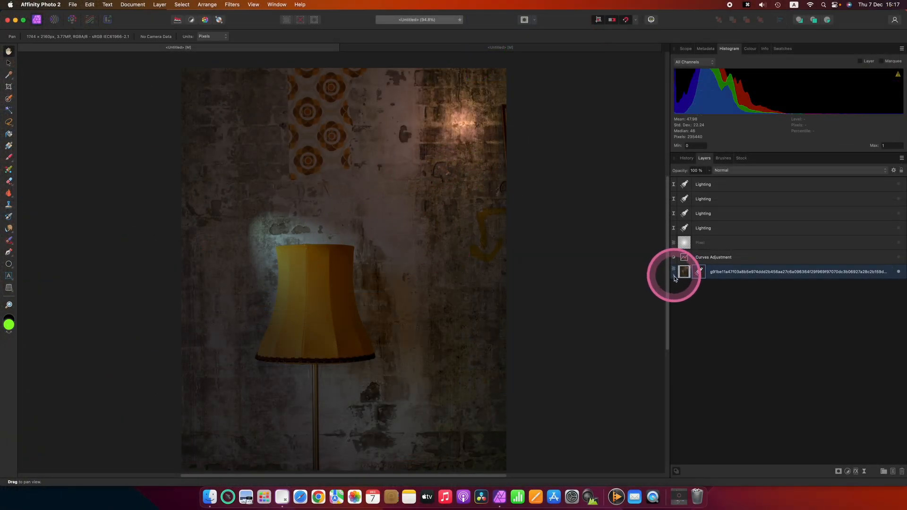
left_click(674, 277)
left_click(785, 285)
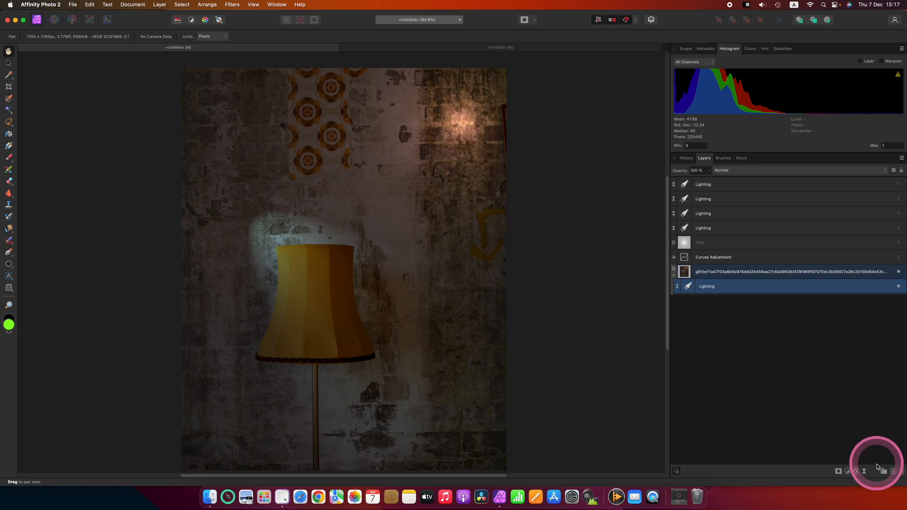
left_click(902, 472)
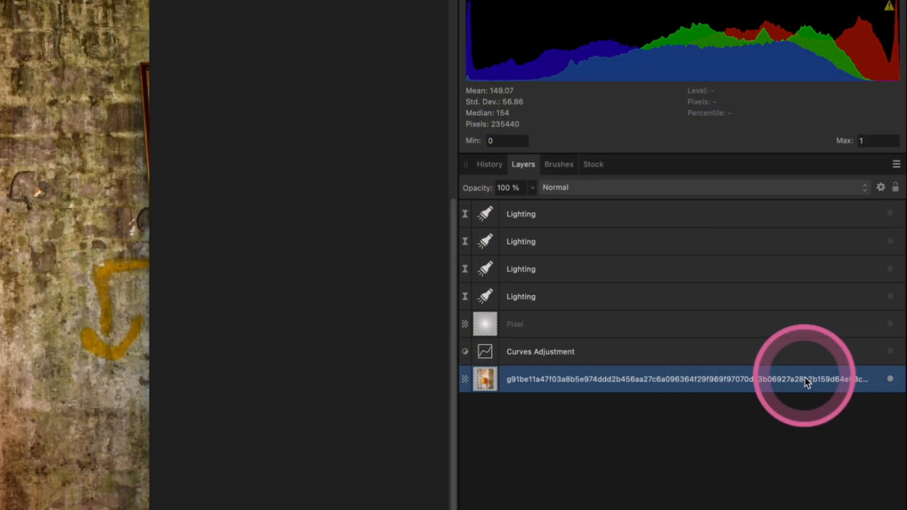
right_click(852, 272)
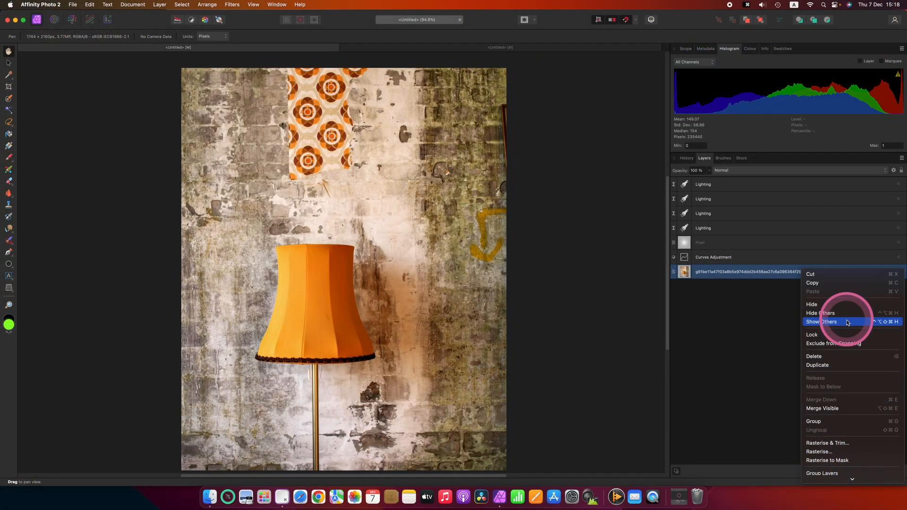
left_click(723, 340)
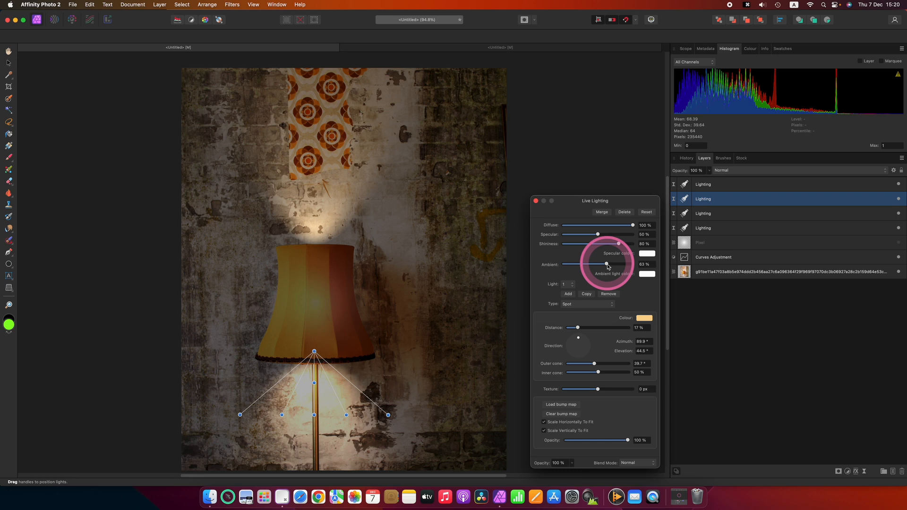
Lower the ambient light of the lamp's downward spot filter to 0 % and raise it back to nearly full.
left_click_drag(608, 266, 564, 272)
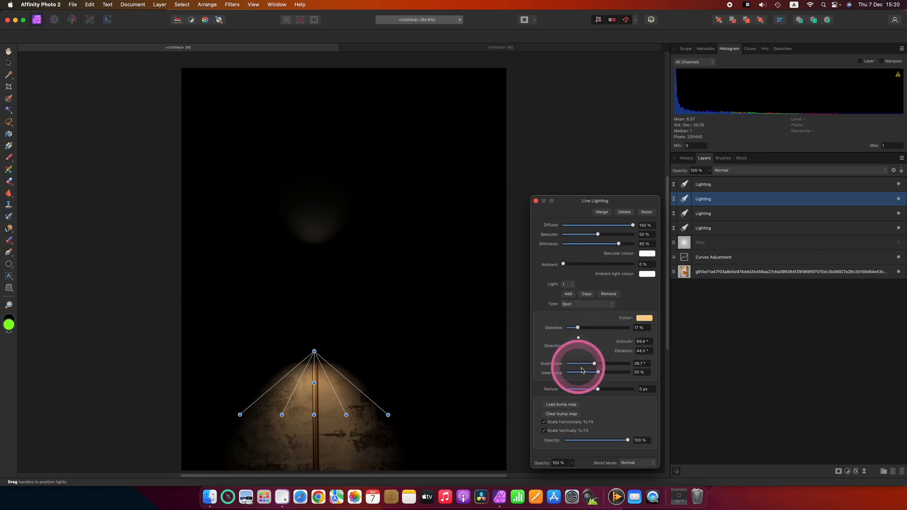
left_click_drag(564, 266, 630, 265)
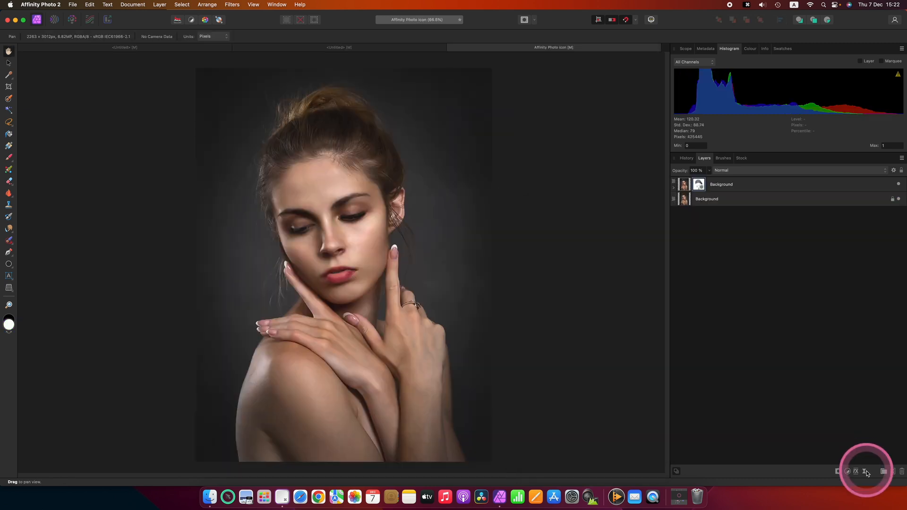
Add a live Lighting filter to the portrait and pull its spot source beyond the photo's upper-left corner, to a distance of 88 %.
left_click(866, 472)
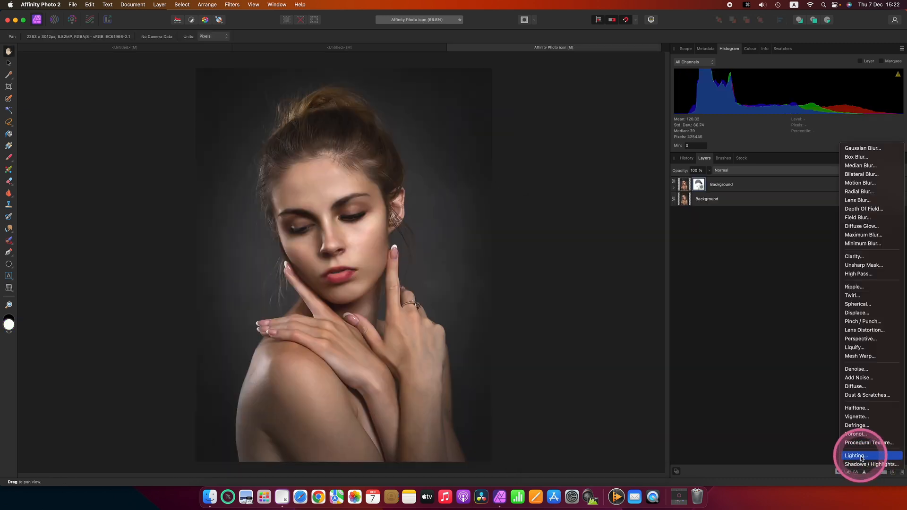
left_click(850, 456)
left_click_drag(300, 213, 144, 72)
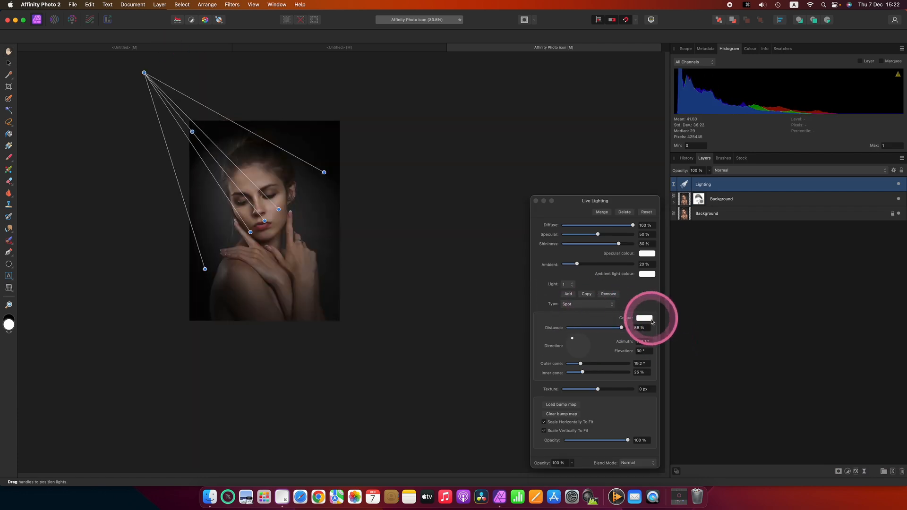
Colour the portrait's spot light violet and set the ambient light to 47 %.
left_click(650, 319)
left_click(659, 363)
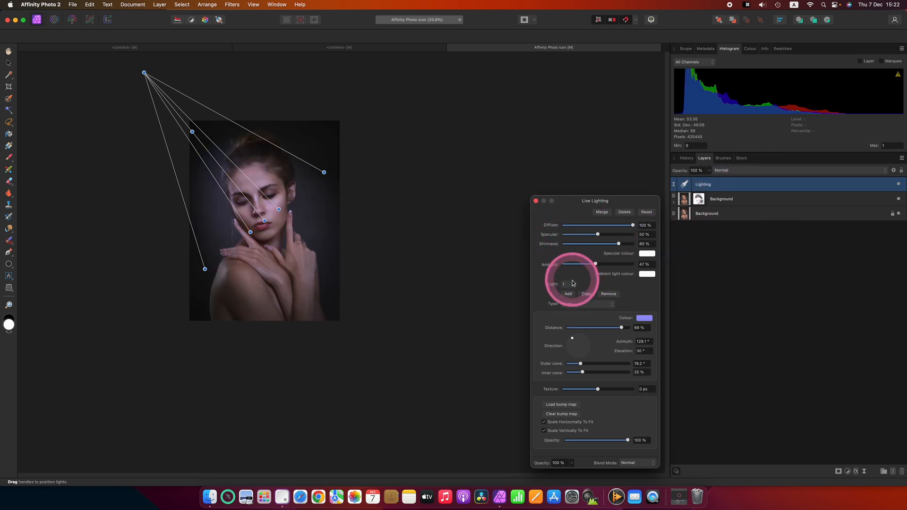
Add a second spot light shining from the right of the woman's face and colour it deep red (#BA0C0C).
left_click(568, 294)
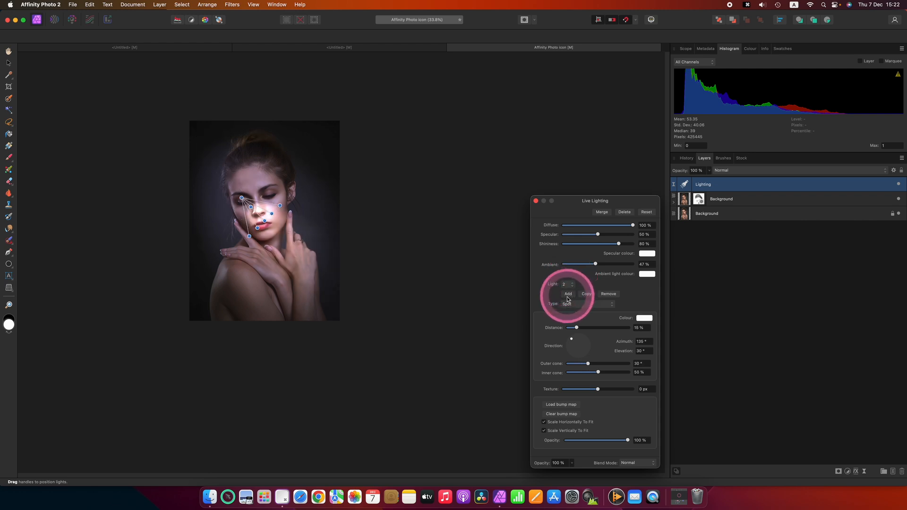
key("super+plus")
left_click(648, 324)
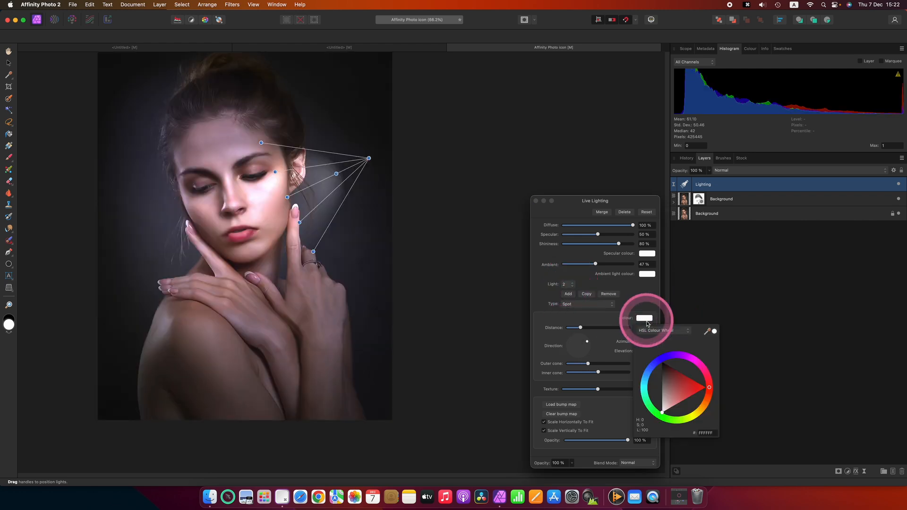
left_click(688, 383)
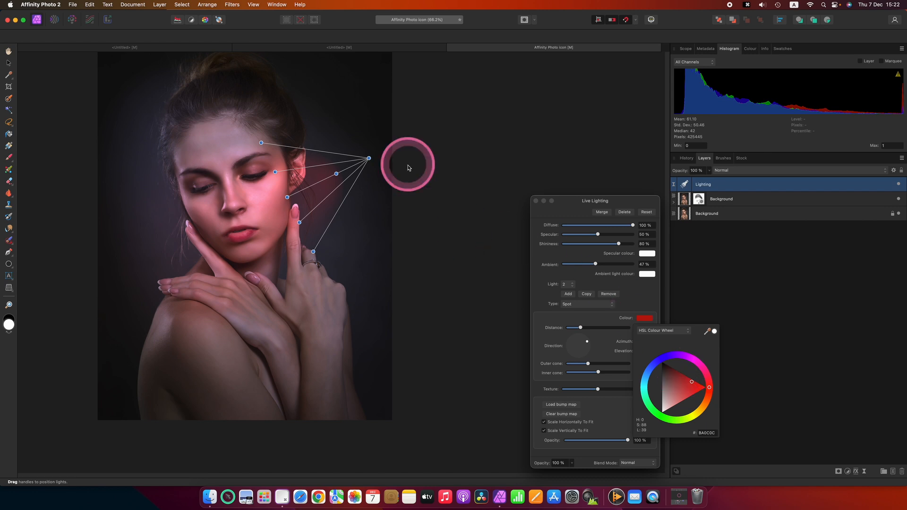
Pull the red light's source further out to the right, away from the woman's face.
left_click_drag(370, 160, 414, 149)
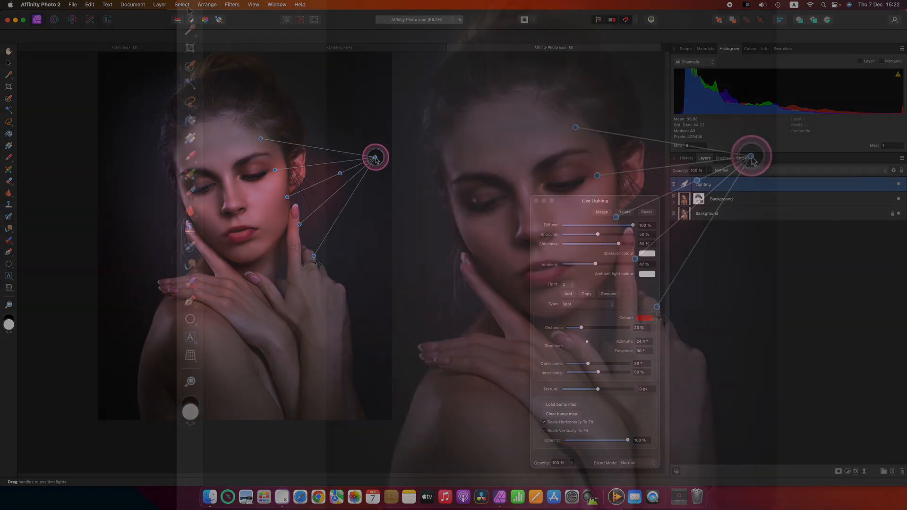
left_click_drag(810, 140, 810, 140)
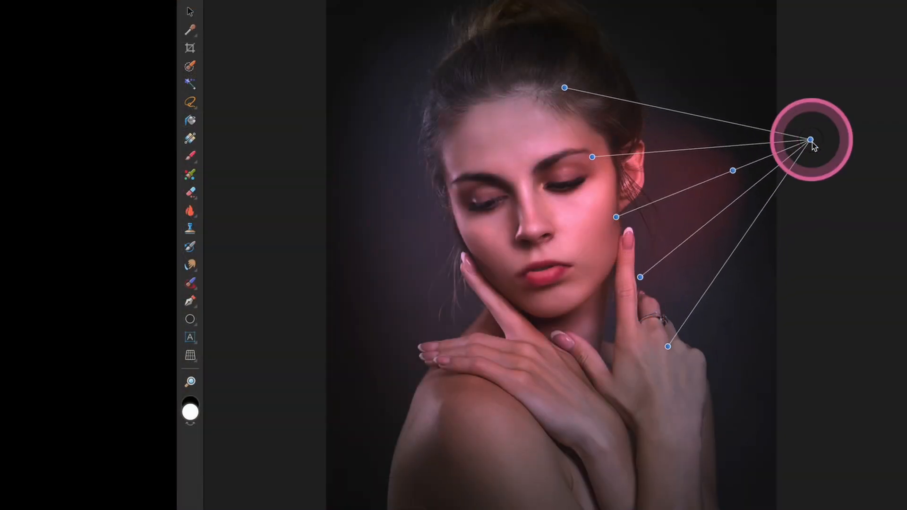